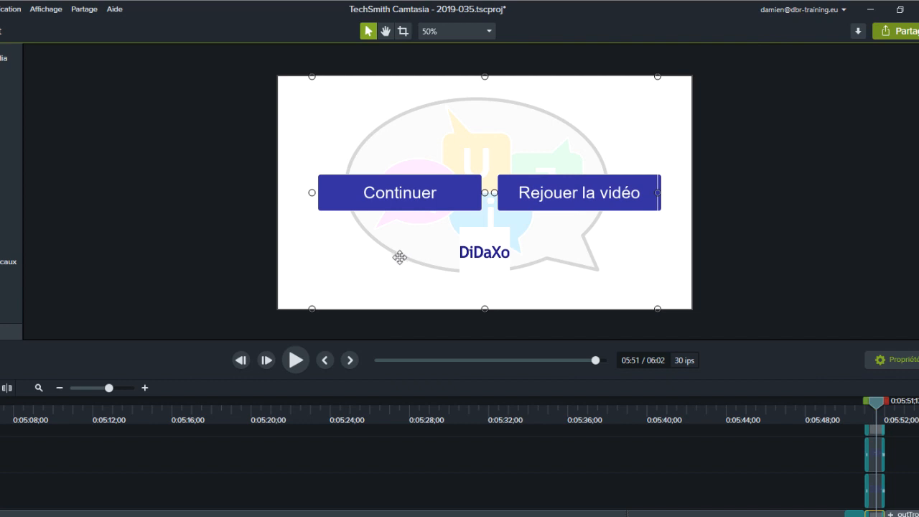
# - Add the Zone interactive visual effect to the Continuer button, the Rejouer la vidéo button and the DiDaXo logo
pyautogui.click(368, 200)
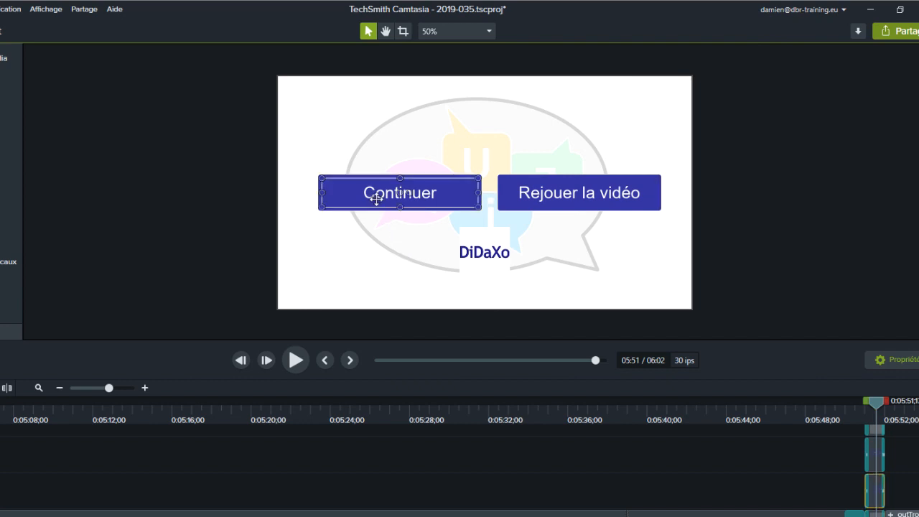
pyautogui.click(557, 194)
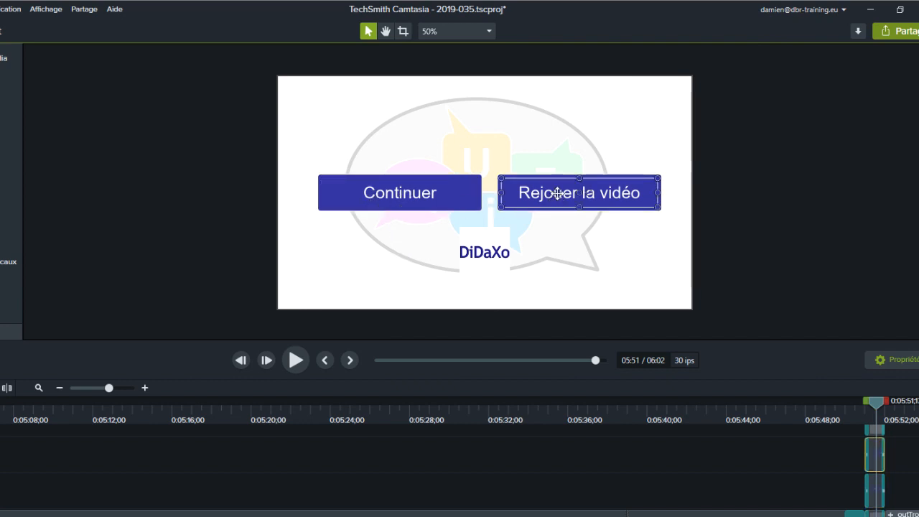
pyautogui.click(480, 260)
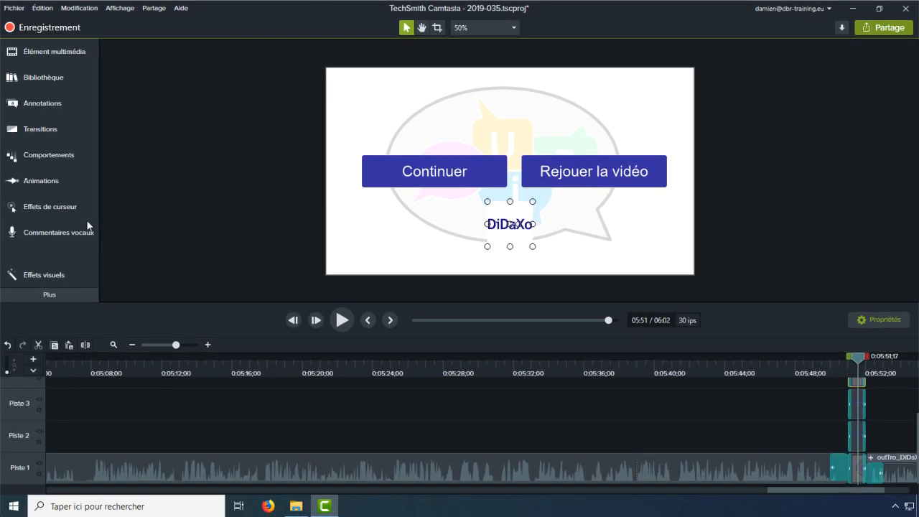
pyautogui.click(45, 275)
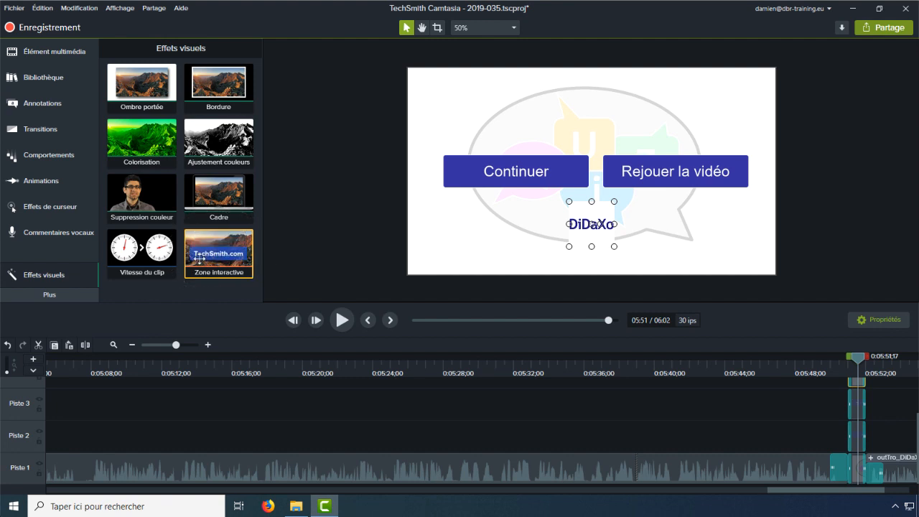
pyautogui.moveTo(201, 255); pyautogui.dragTo(500, 171)
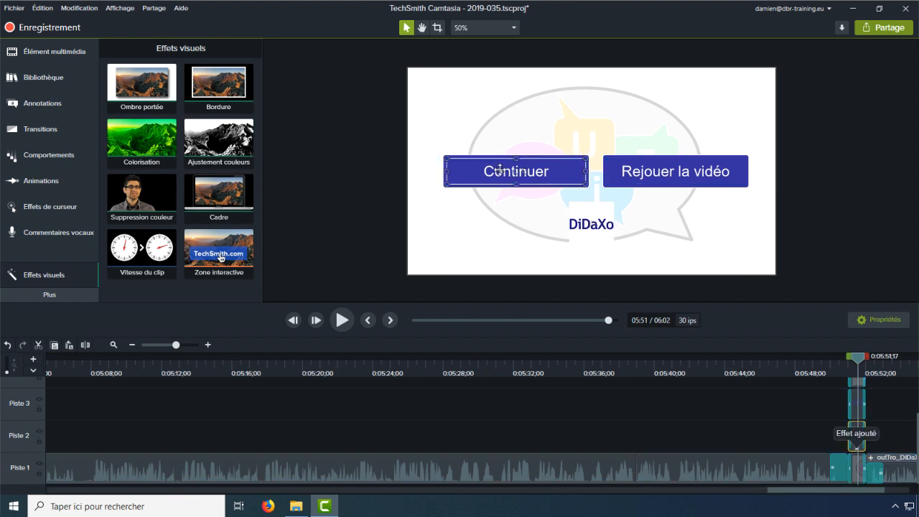
pyautogui.moveTo(218, 254); pyautogui.dragTo(662, 164)
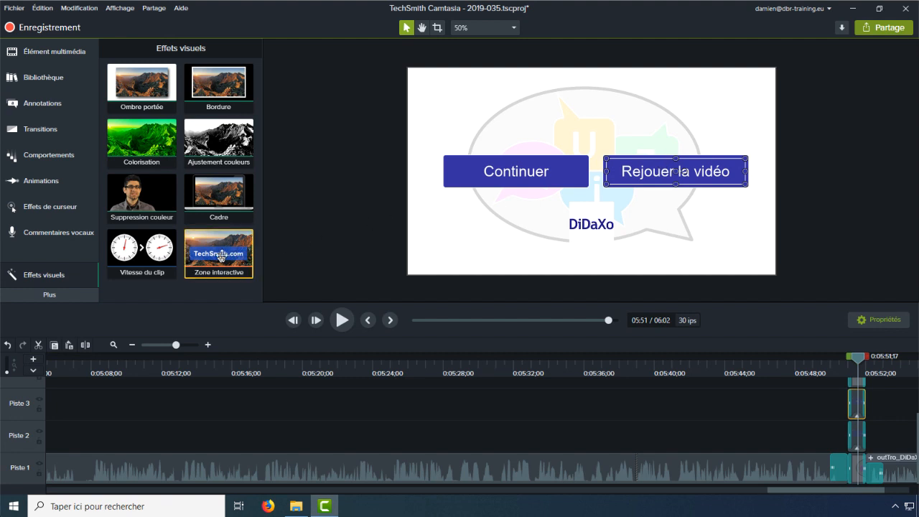
pyautogui.moveTo(220, 258); pyautogui.dragTo(591, 221)
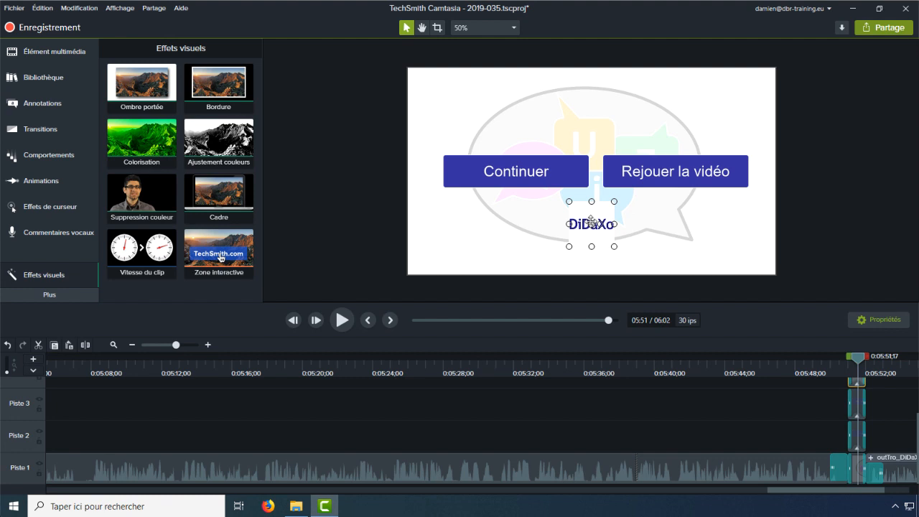
# - Show the Continuer button's properties and review its Zone interactive settings
pyautogui.click(515, 172)
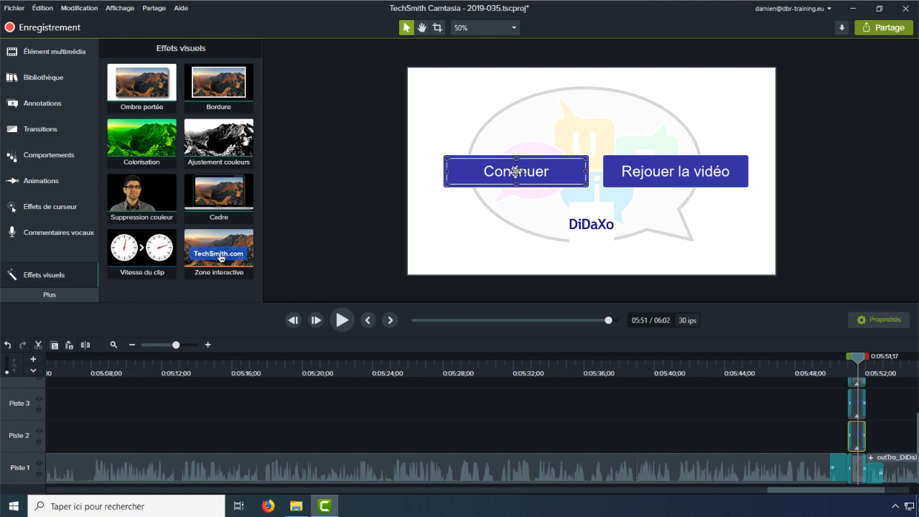
pyautogui.click(874, 320)
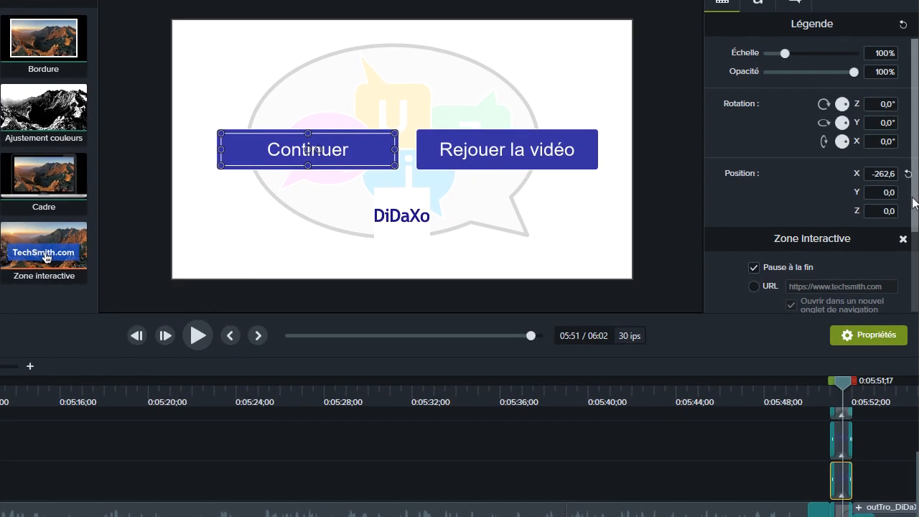
pyautogui.moveTo(914, 204); pyautogui.dragTo(914, 287)
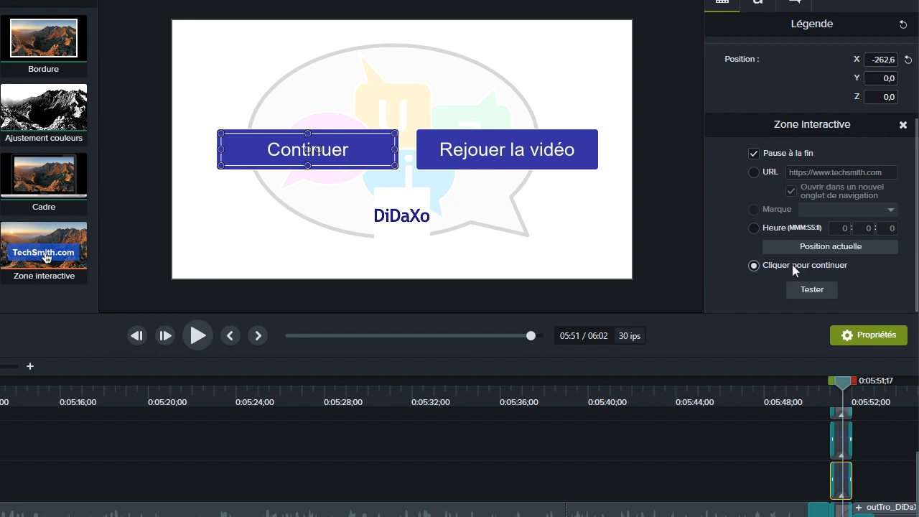
# - Make the Rejouer la vidéo button's interactive zone jump to a time, taken from the playhead position near 5:20
pyautogui.click(486, 149)
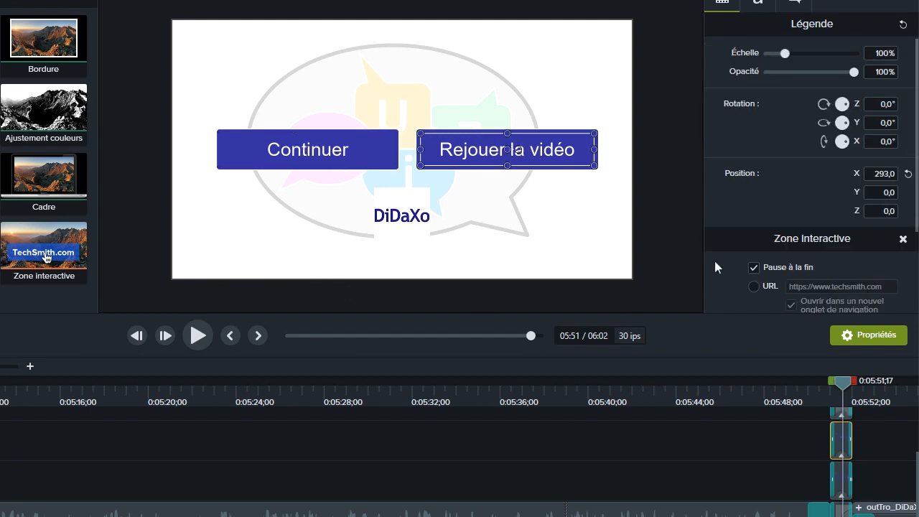
pyautogui.scroll(-3, 916, 224)
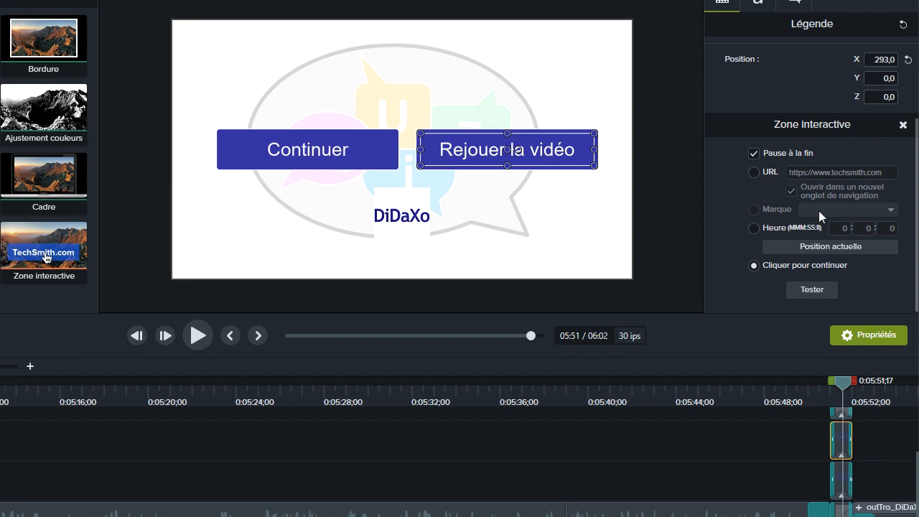
pyautogui.click(754, 228)
pyautogui.click(160, 387)
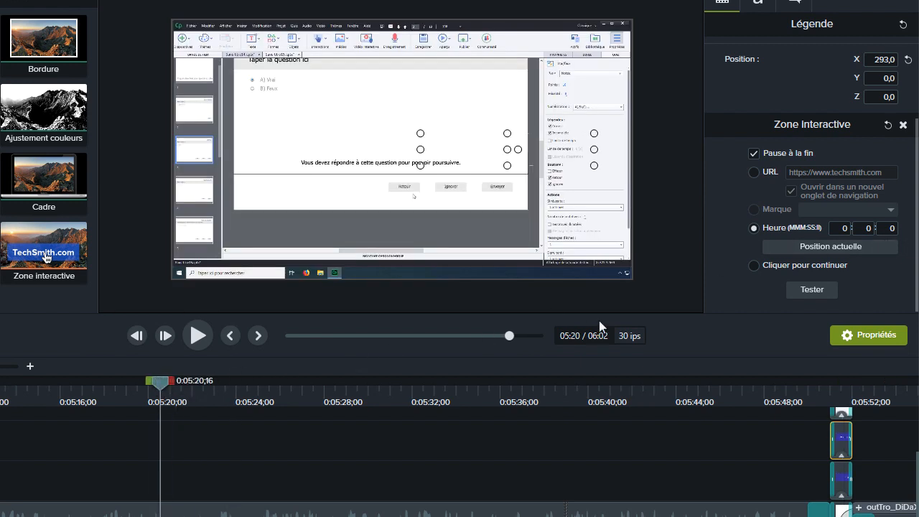
pyautogui.click(815, 247)
# - Set the jump time of the Rejouer la vidéo zone to 0:0:0 and deselect the button
pyautogui.click(847, 228)
pyautogui.write('0')
pyautogui.press('Tab')
pyautogui.write('0')
pyautogui.press('Tab')
pyautogui.write('0')
pyautogui.click(701, 223)
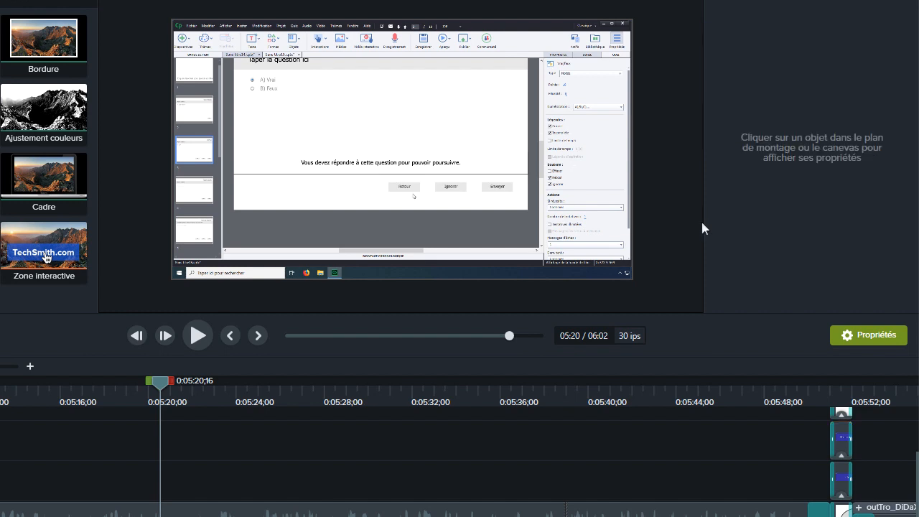
# - Return the playhead to about 5:51 and make the DiDaXo logo's interactive zone open a URL
pyautogui.click(834, 384)
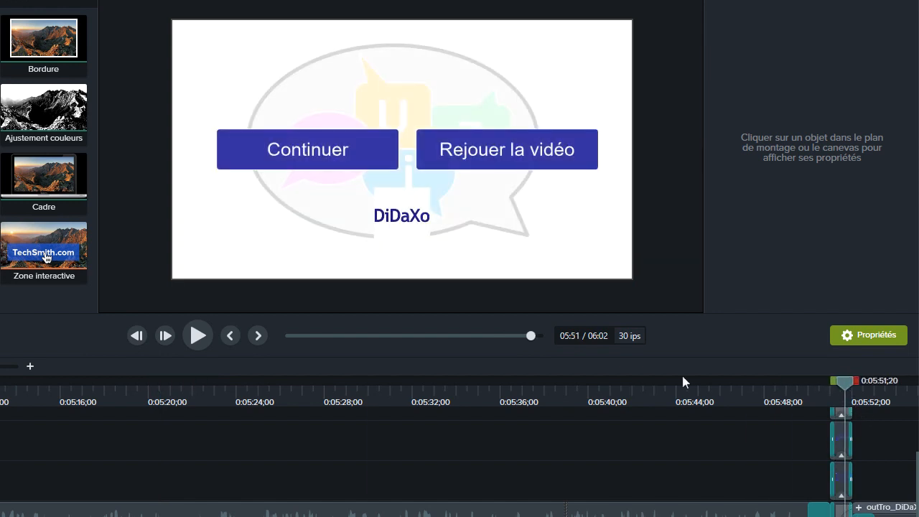
pyautogui.click(402, 214)
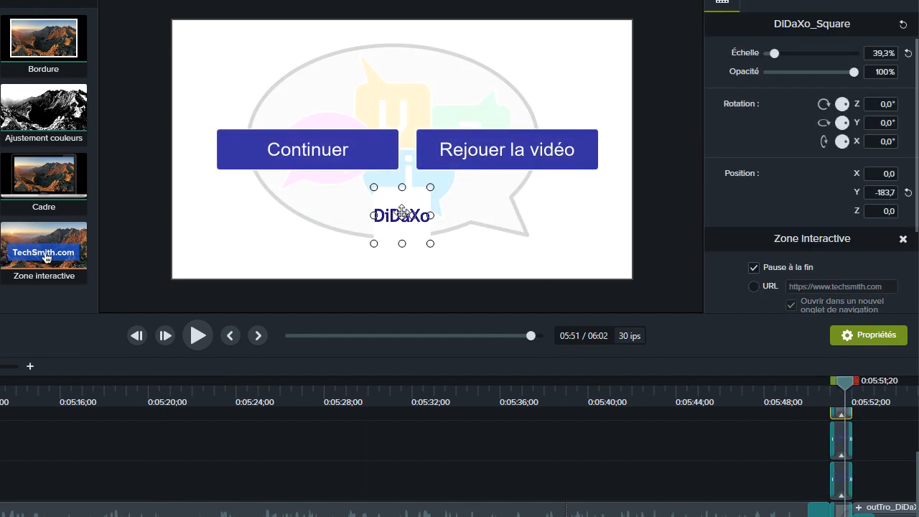
pyautogui.moveTo(916, 164); pyautogui.dragTo(915, 251)
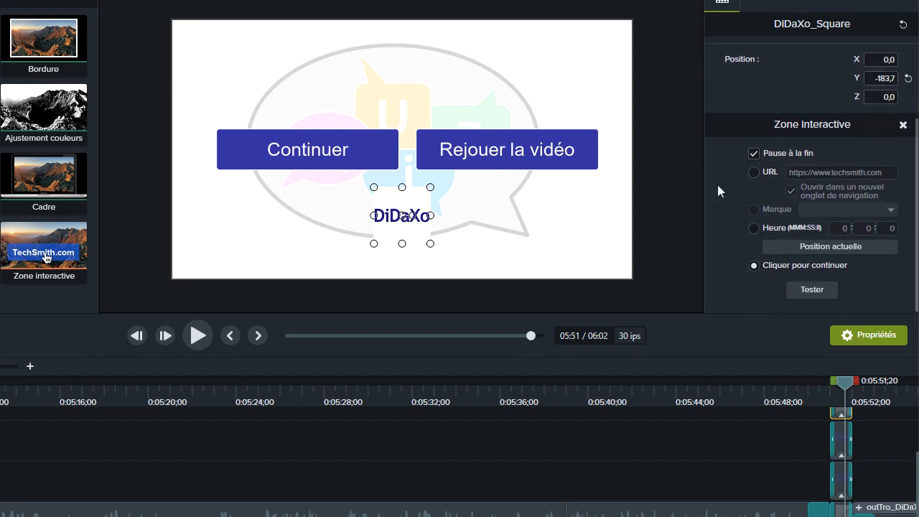
pyautogui.click(753, 173)
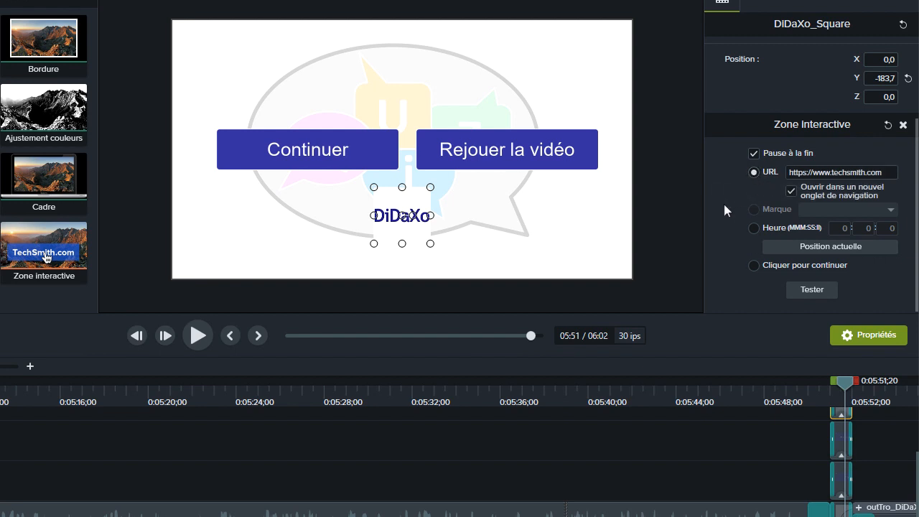
pyautogui.click(816, 173)
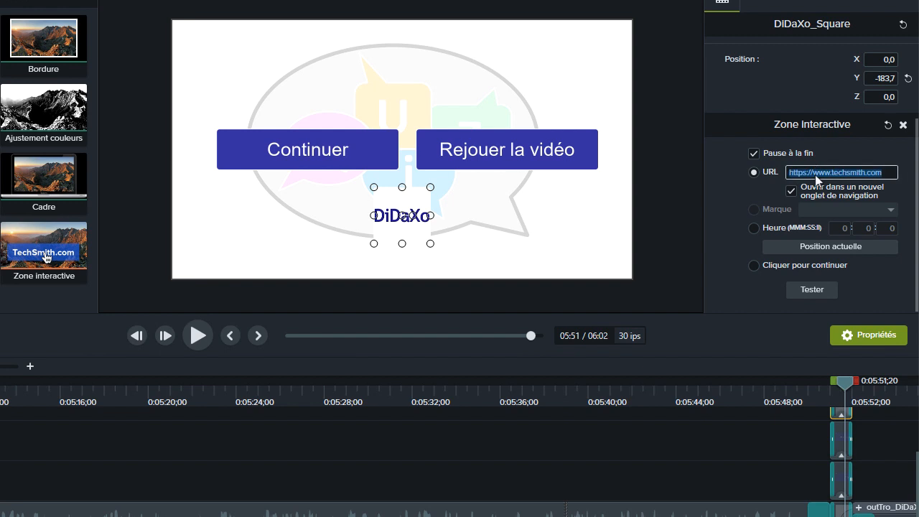
pyautogui.click(815, 172)
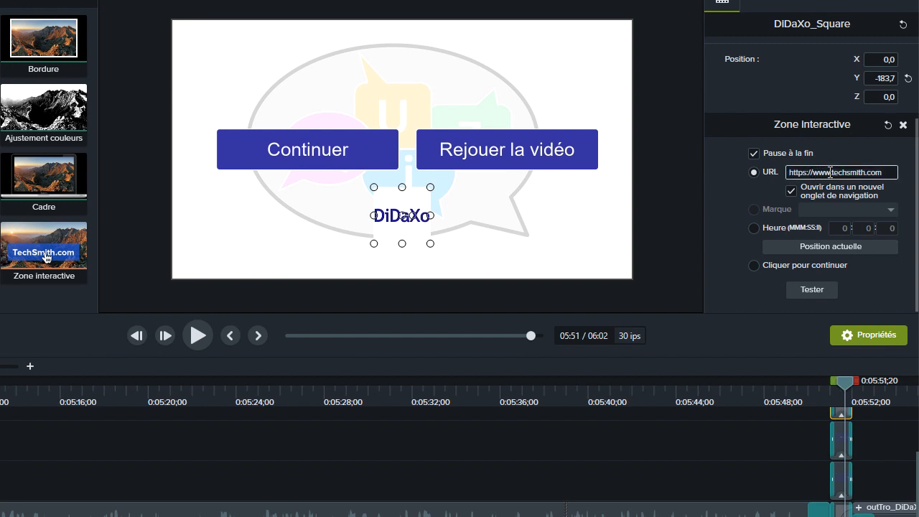
pyautogui.moveTo(831, 173); pyautogui.dragTo(893, 172)
pyautogui.press('BackSpace')
pyautogui.write('dida')
pyautogui.write('xo.be')
pyautogui.click(767, 193)
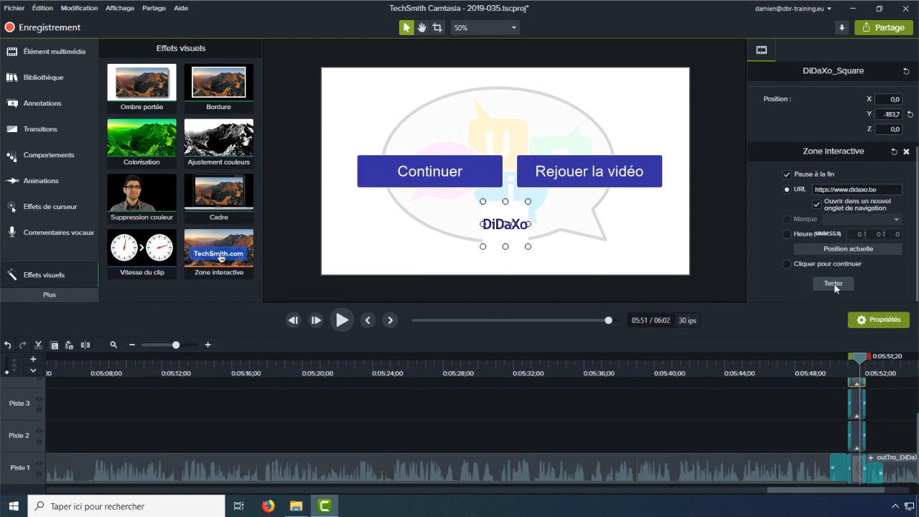
pyautogui.click(833, 283)
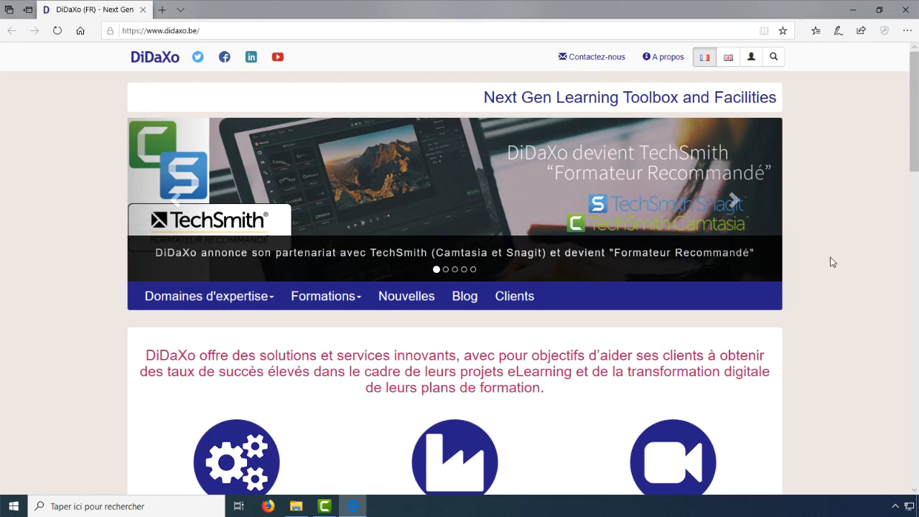
pyautogui.click(898, 13)
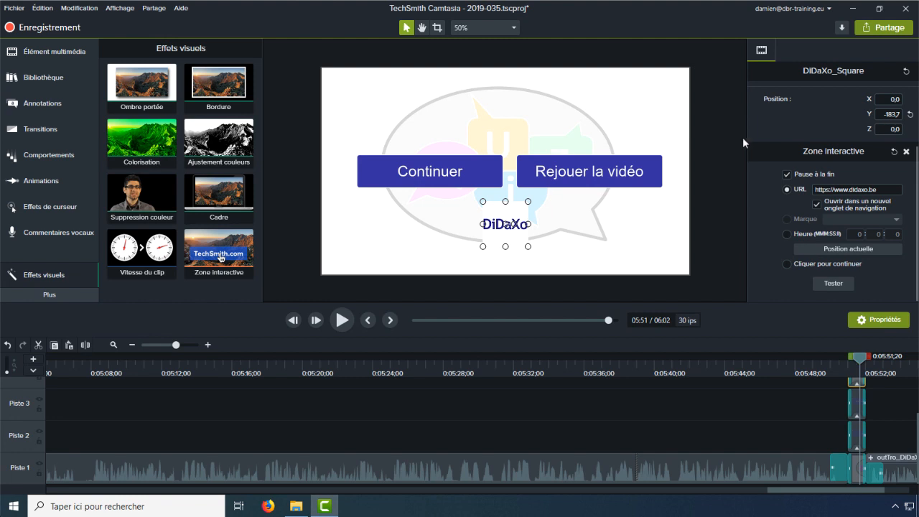
# - Produce the project as a local file with the MP4 avec Smart Player (jusqu'à 1080p) preset, named 2019-035
pyautogui.click(153, 8)
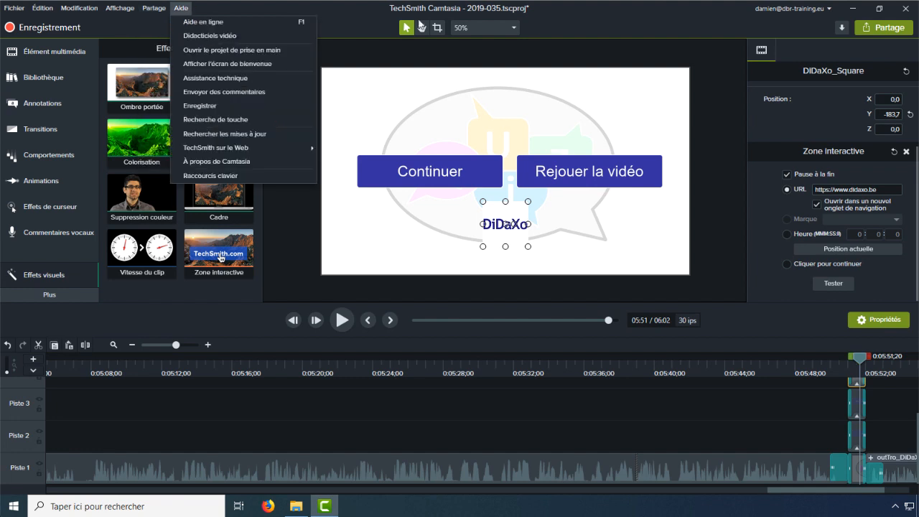
pyautogui.click(881, 30)
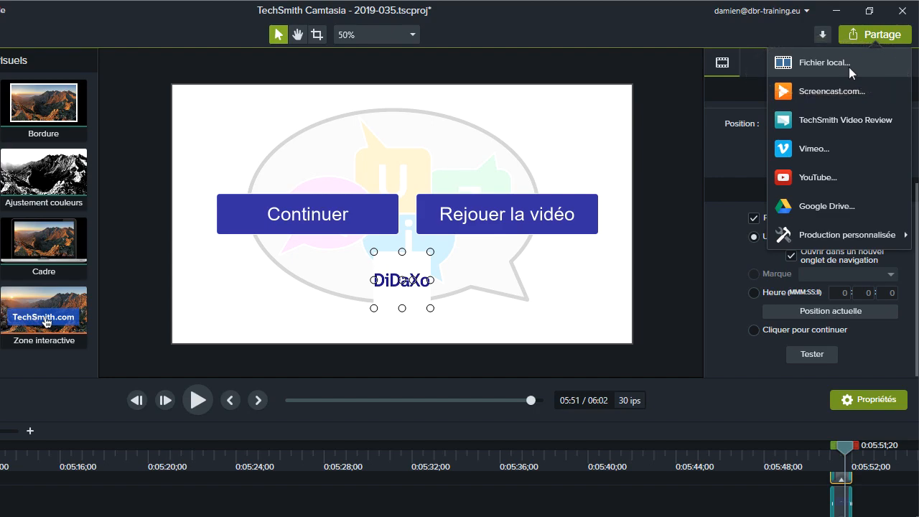
pyautogui.click(818, 61)
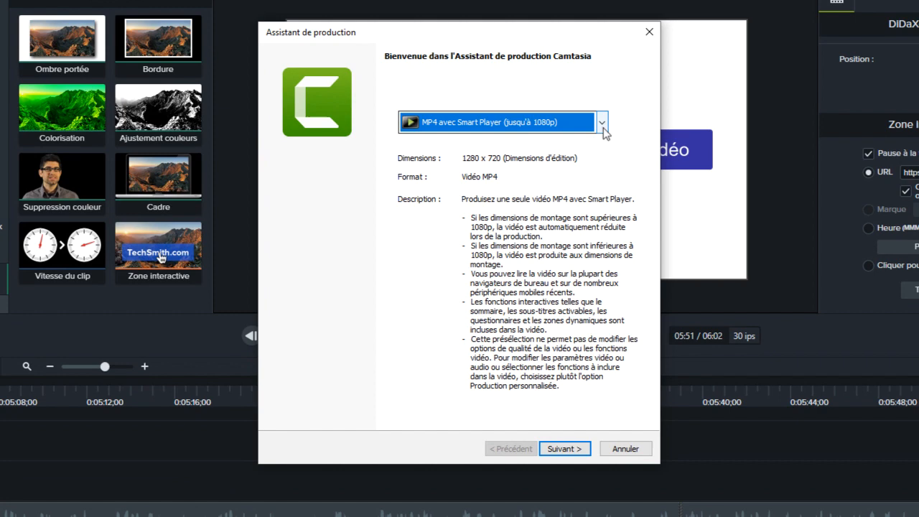
pyautogui.click(486, 188)
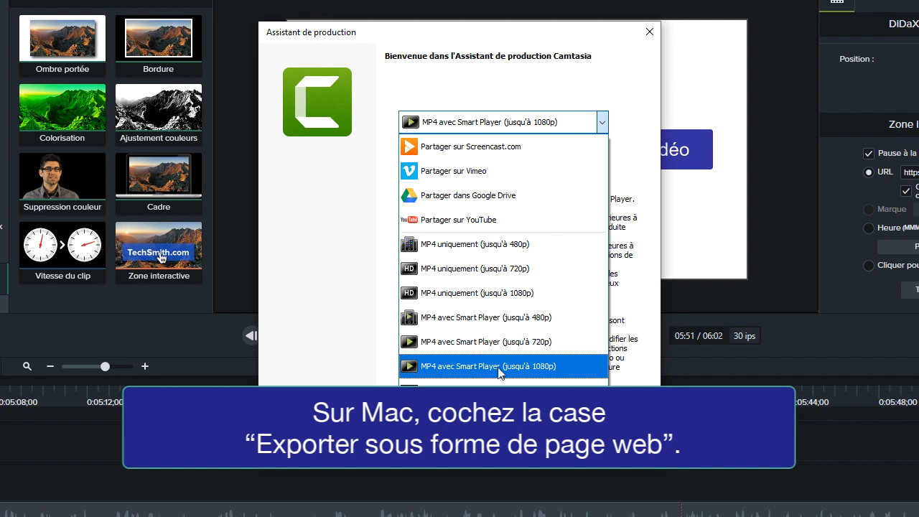
pyautogui.click(472, 368)
pyautogui.click(571, 455)
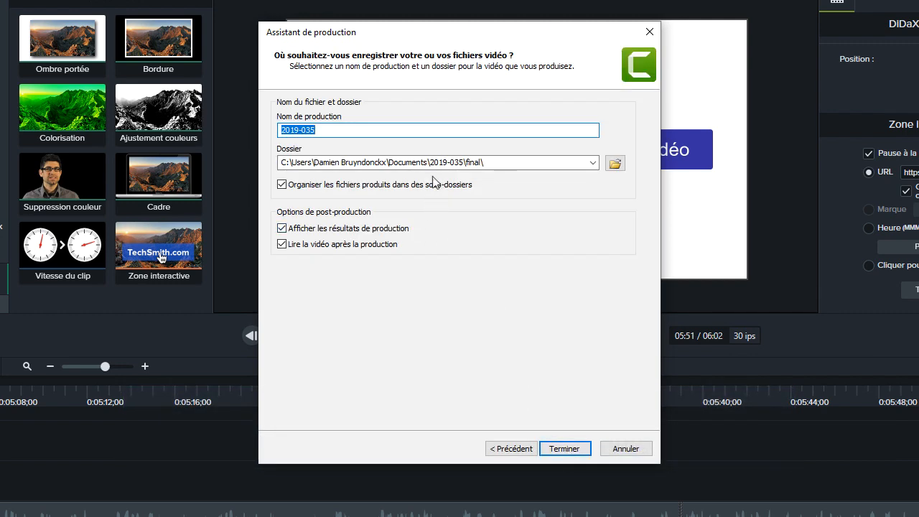
pyautogui.click(565, 448)
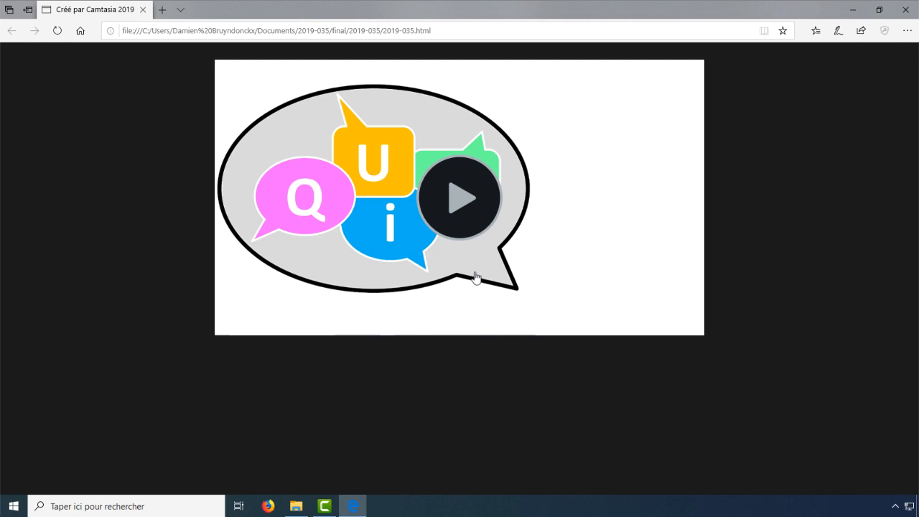
# - Play the produced video in the browser from about 5:35 and test the DiDaXo logo's link on the end screen
pyautogui.click(463, 205)
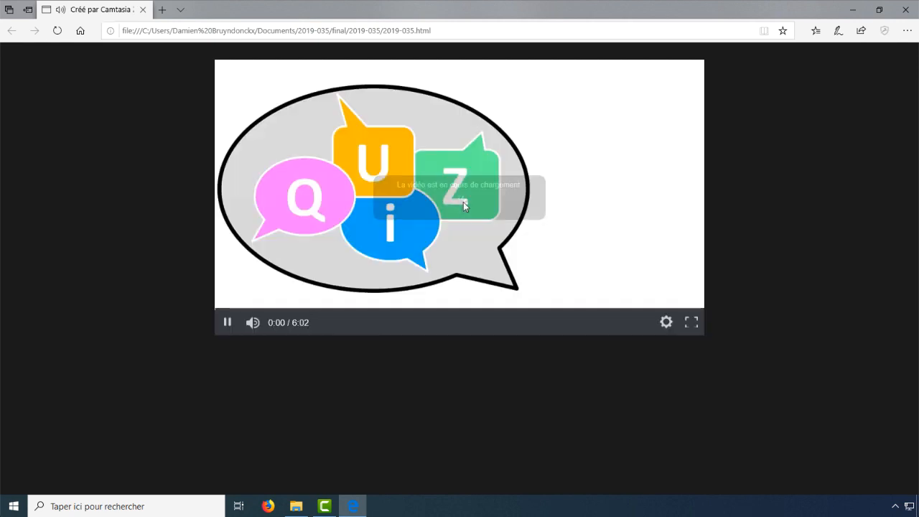
pyautogui.click(236, 322)
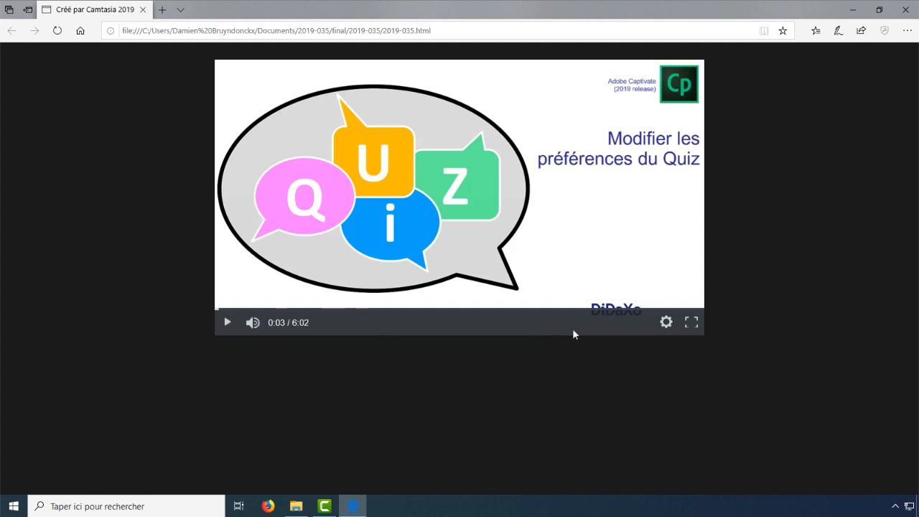
pyautogui.click(643, 313)
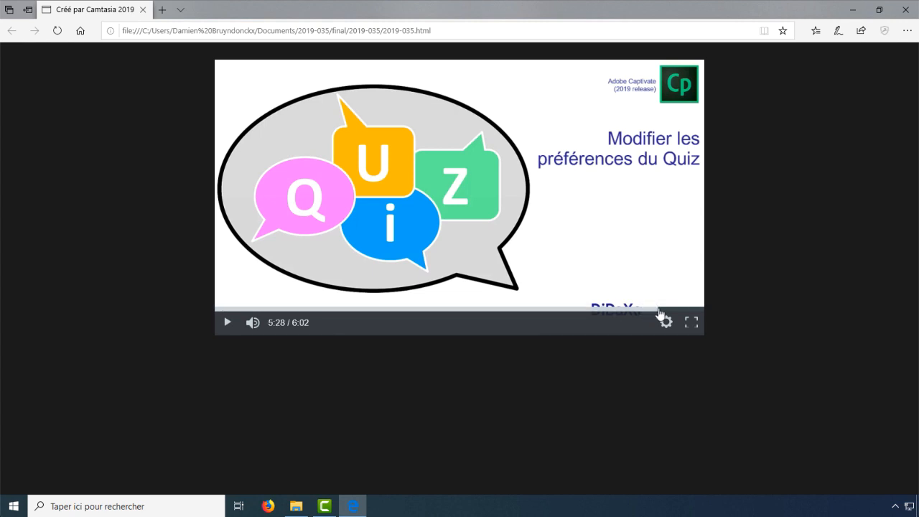
pyautogui.click(666, 312)
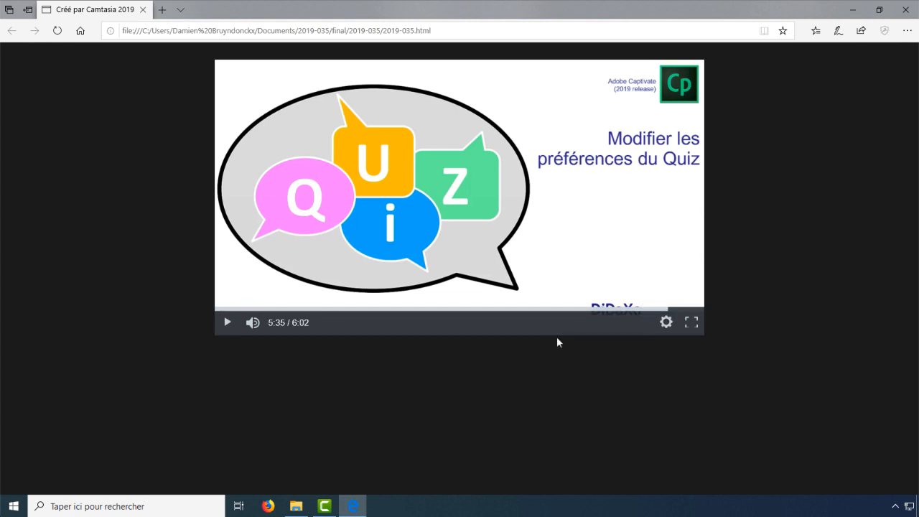
pyautogui.click(228, 323)
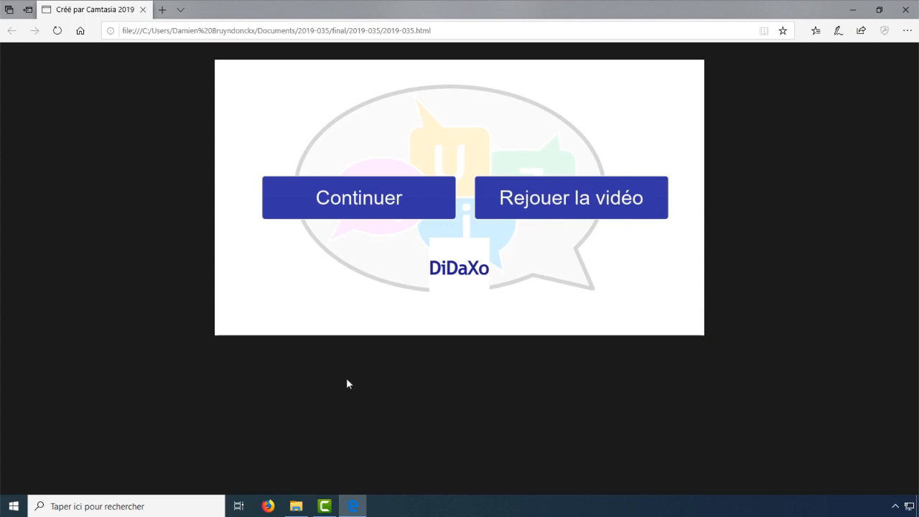
pyautogui.click(455, 273)
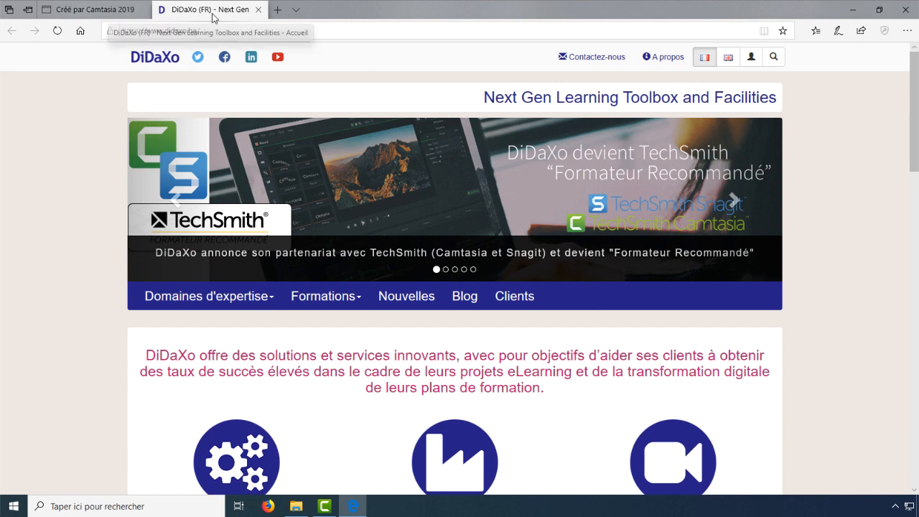
# - Close the DiDaXo website and test the Rejouer la vidéo and Continuer buttons on the produced video's end screen
pyautogui.click(259, 12)
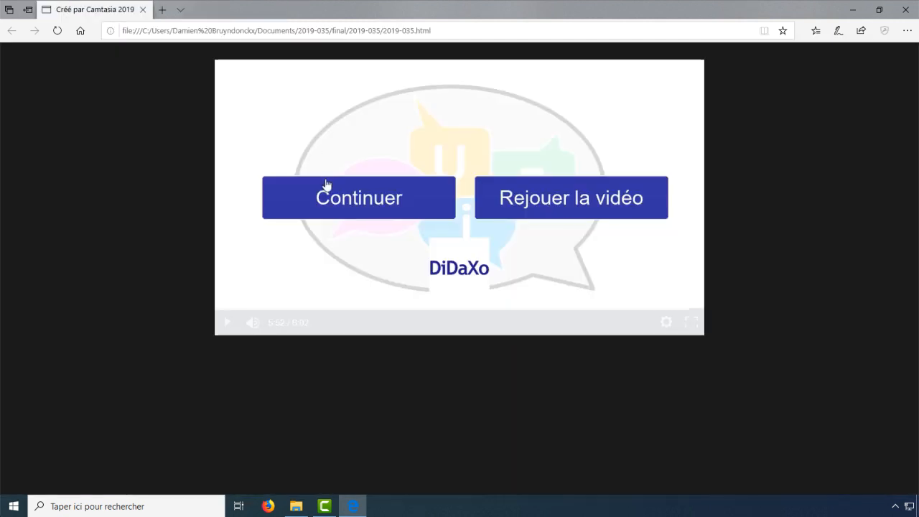
pyautogui.click(556, 207)
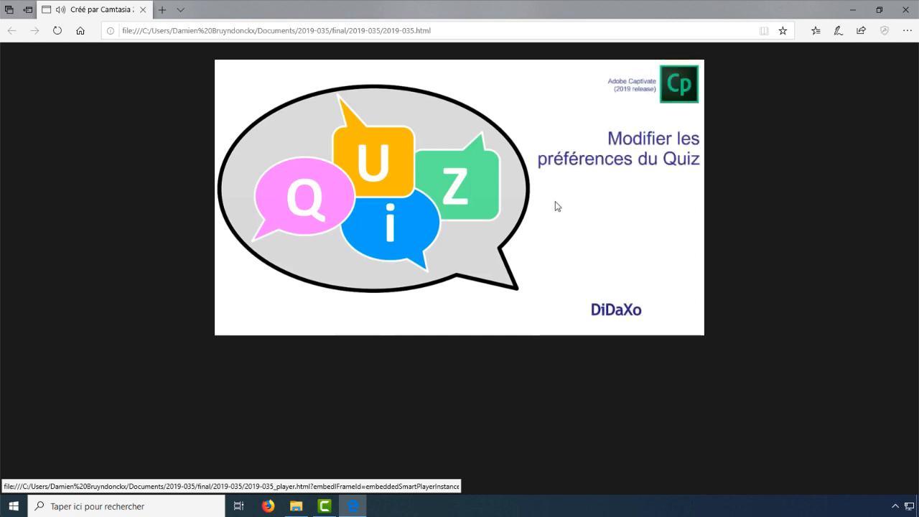
pyautogui.moveTo(597, 316)
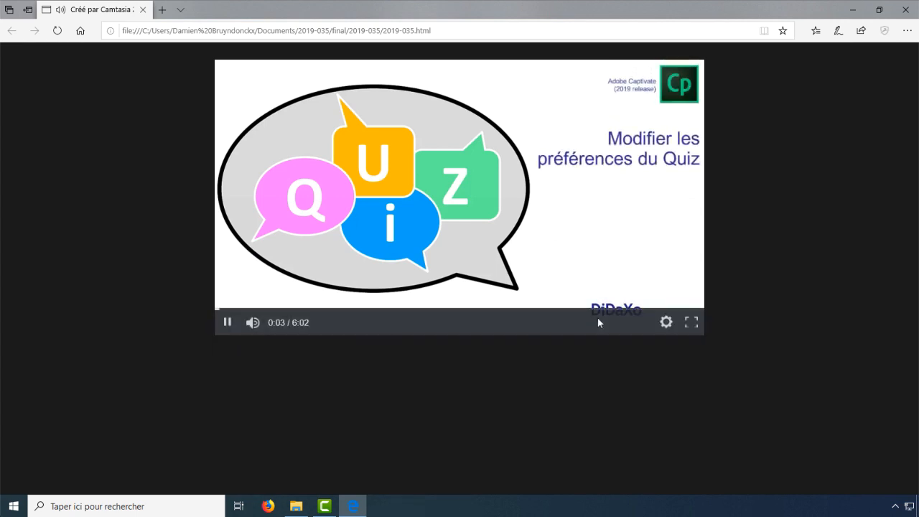
pyautogui.click(252, 323)
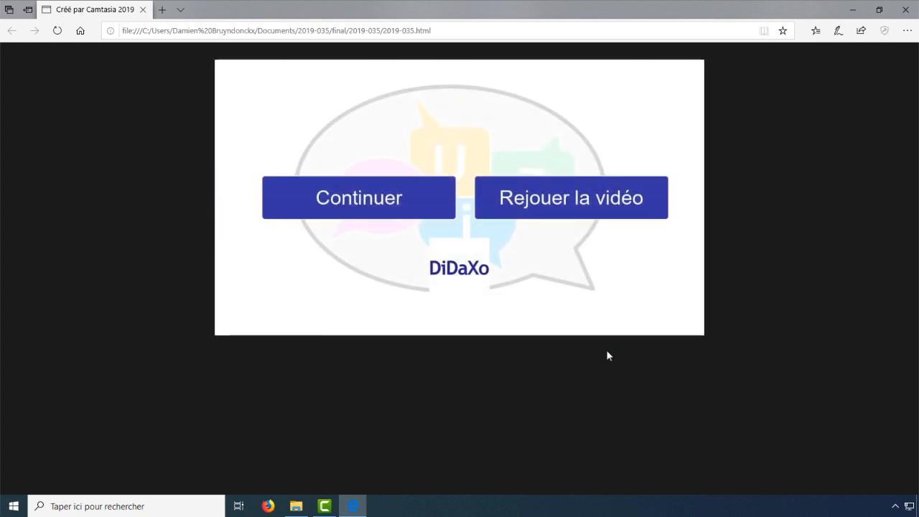
pyautogui.click(344, 204)
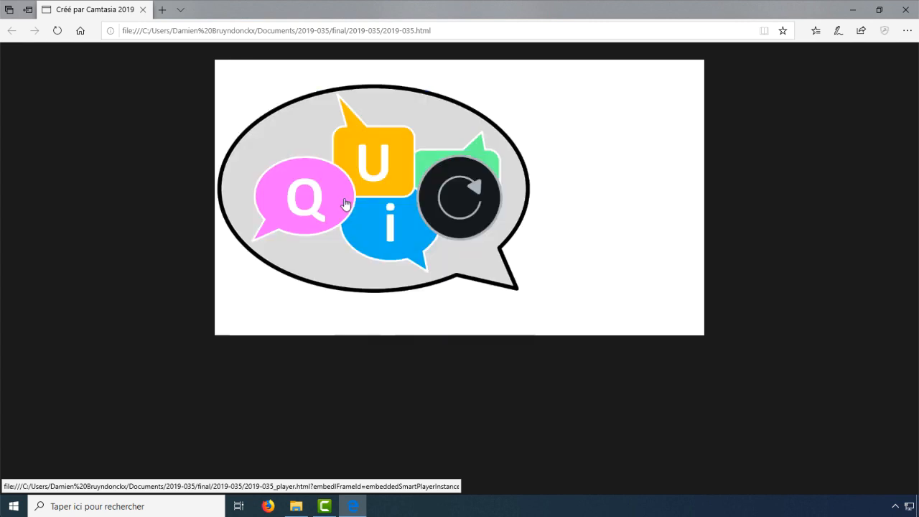
# - Switch to File Explorer, open the 2019-035 folder inside final, and examine the produced files and the contents of the scripts subfolder
pyautogui.click(299, 508)
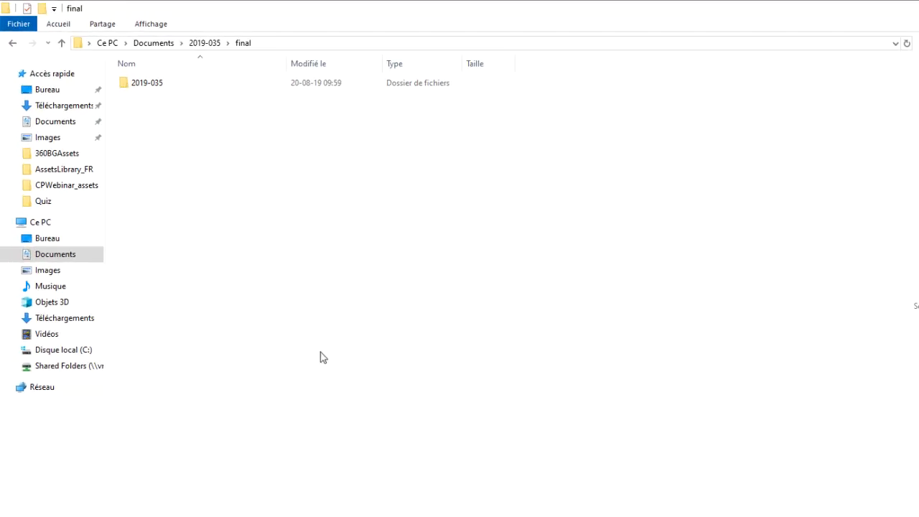
pyautogui.click(168, 93)
pyautogui.doubleClick(156, 92)
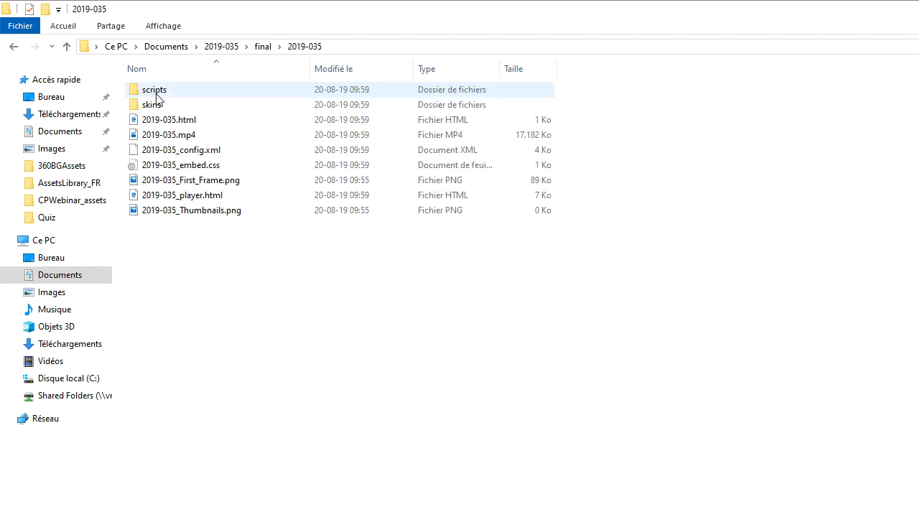
pyautogui.click(173, 136)
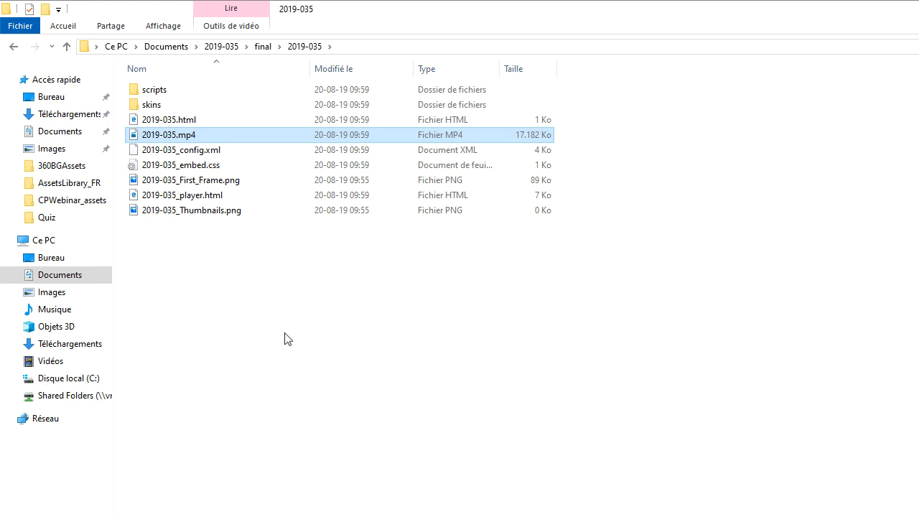
pyautogui.click(228, 218)
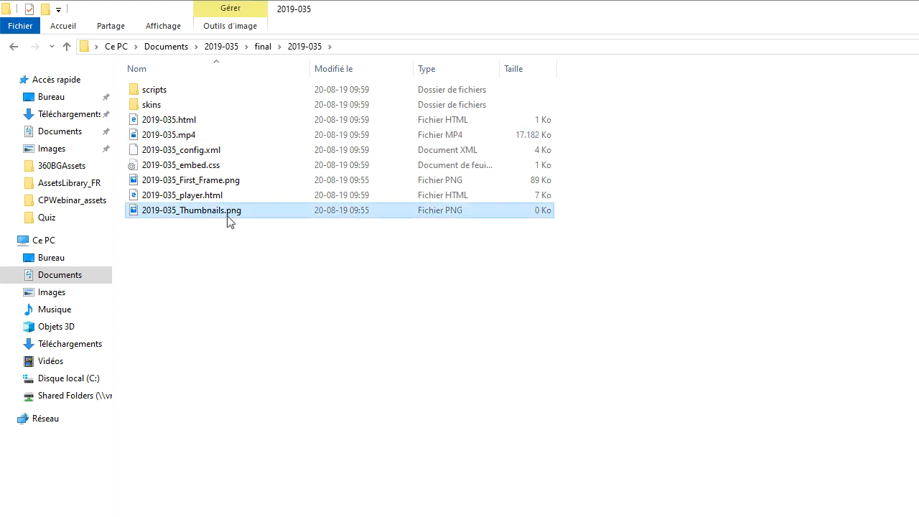
pyautogui.click(203, 197)
pyautogui.click(198, 166)
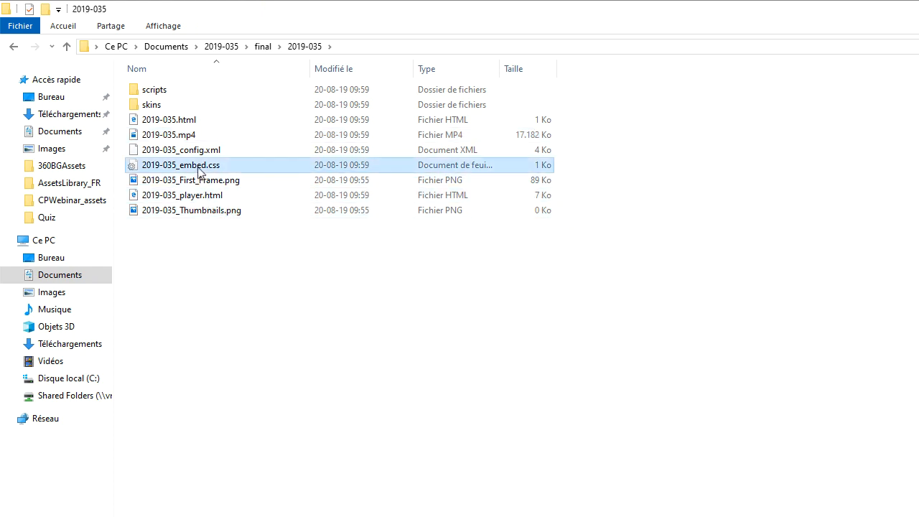
pyautogui.doubleClick(154, 91)
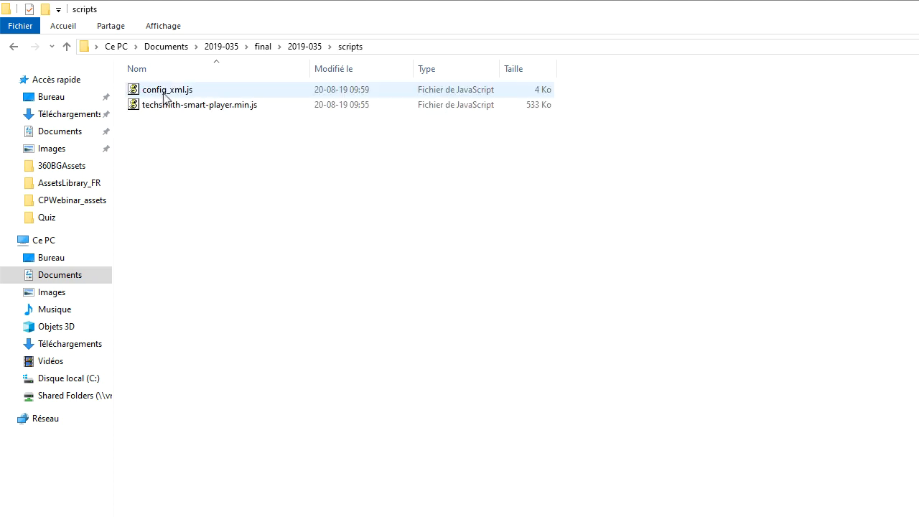
pyautogui.click(297, 47)
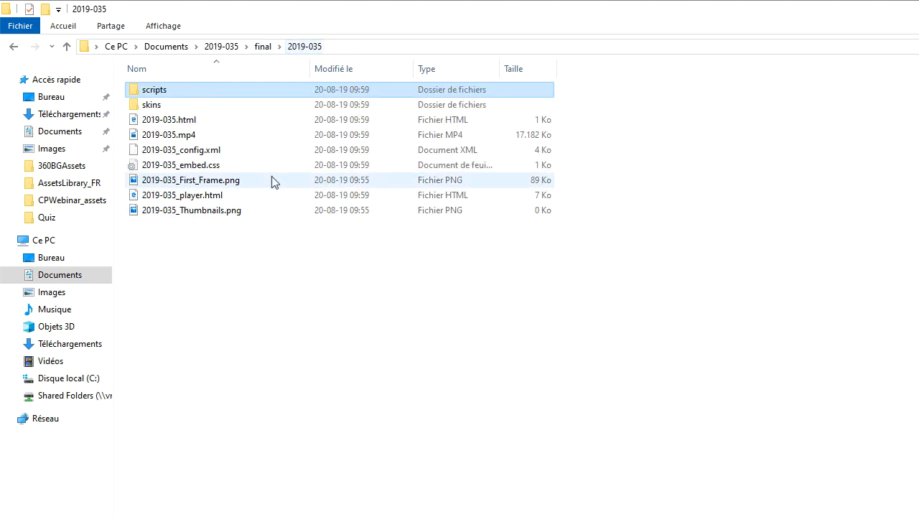